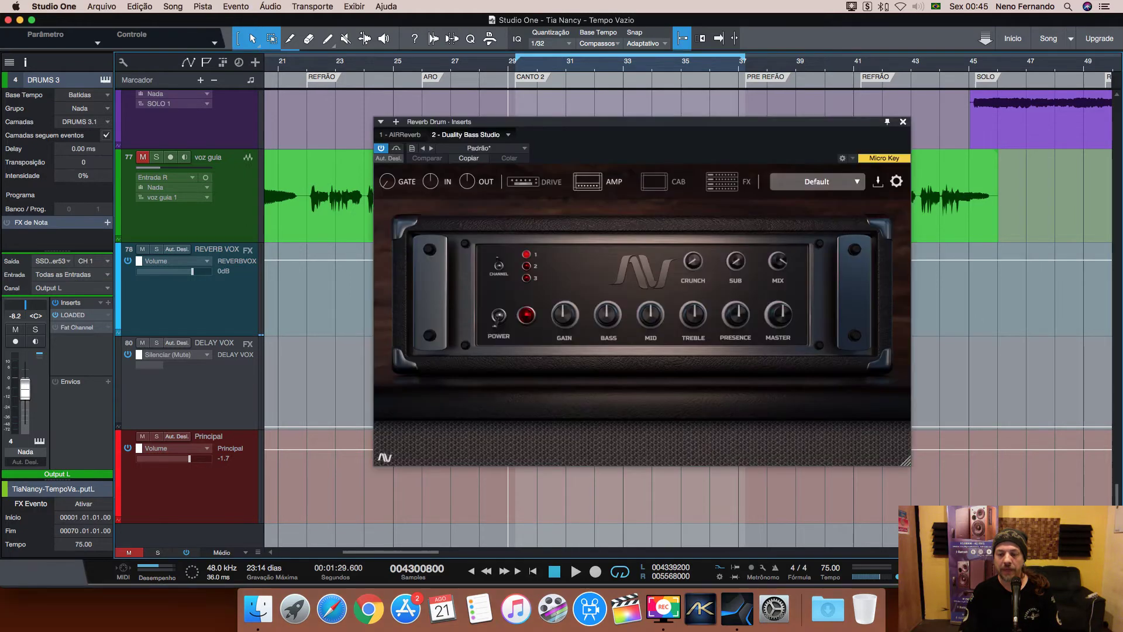
Show the mixer console beneath the Duality Bass Studio window and look at the plug-in's Drive and Amp sections.
{"action": "key", "text": "F3"}
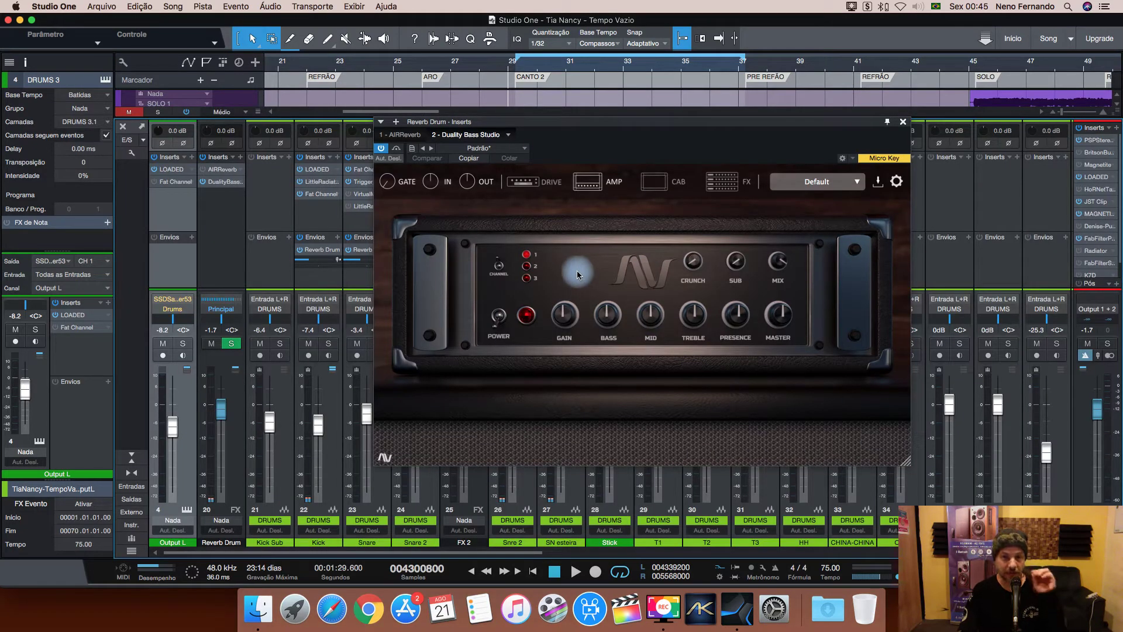
{"action": "left_click_drag", "start_coordinate": [533, 125], "coordinate": [506, 131]}
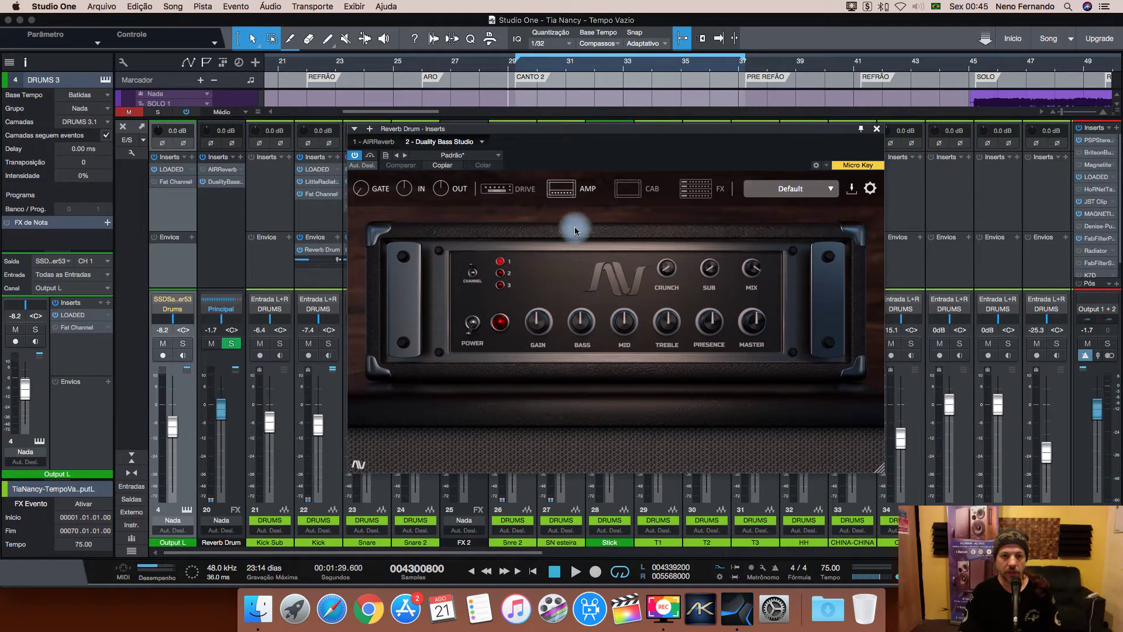
{"action": "left_click", "coordinate": [496, 190]}
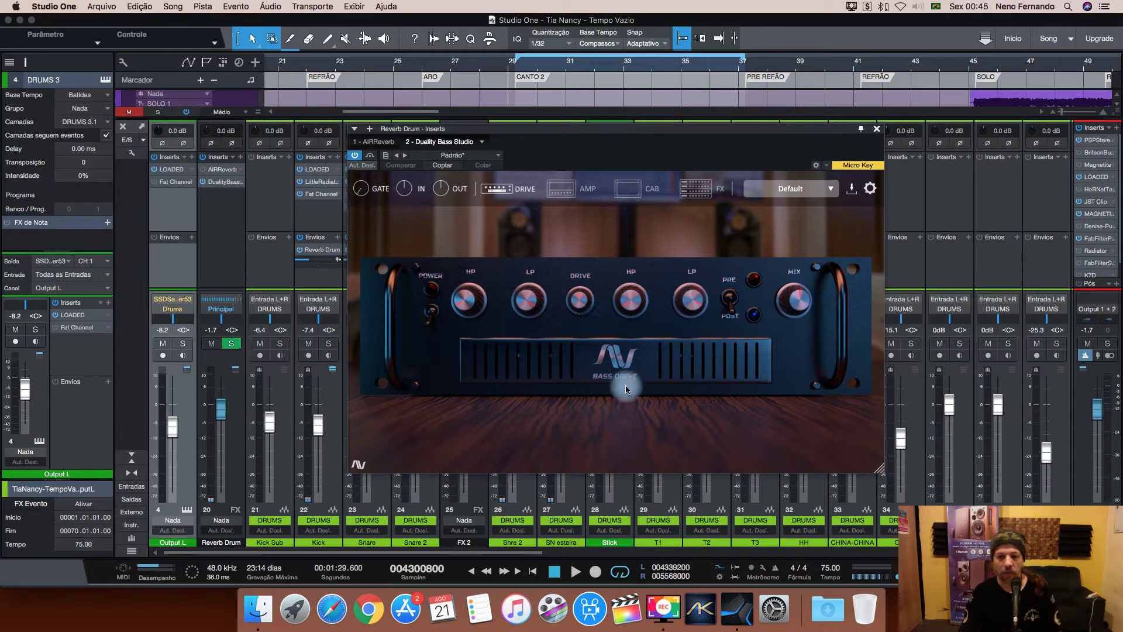
{"action": "left_click", "coordinate": [563, 192]}
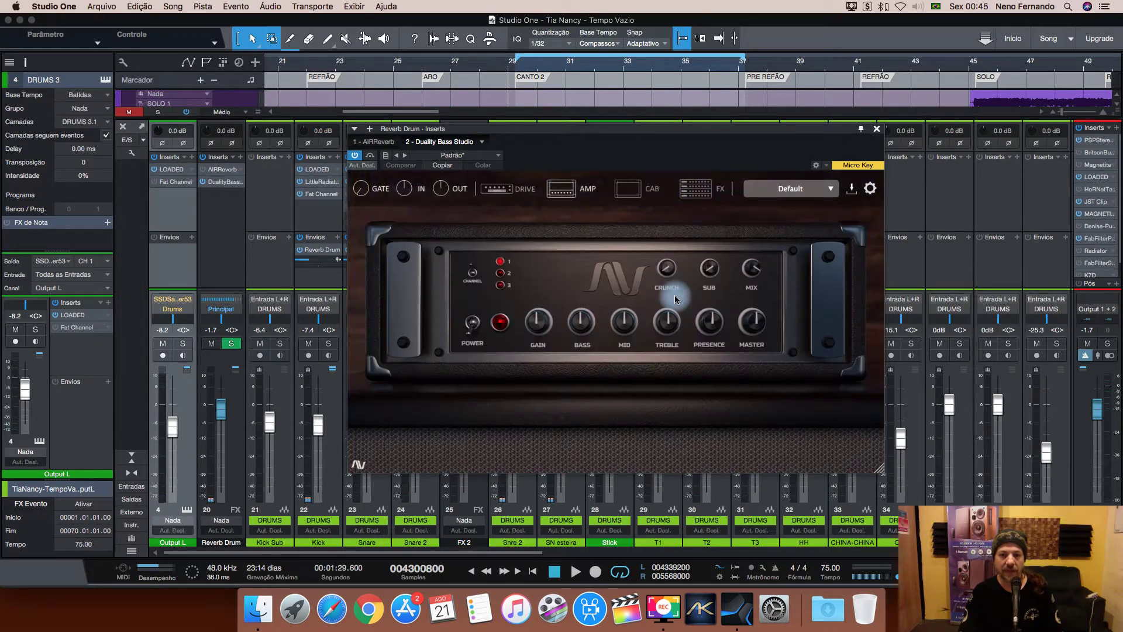
Browse the Seacow IRs list for Cabinet A in the plug-in's Cab section.
{"action": "left_click", "coordinate": [625, 195]}
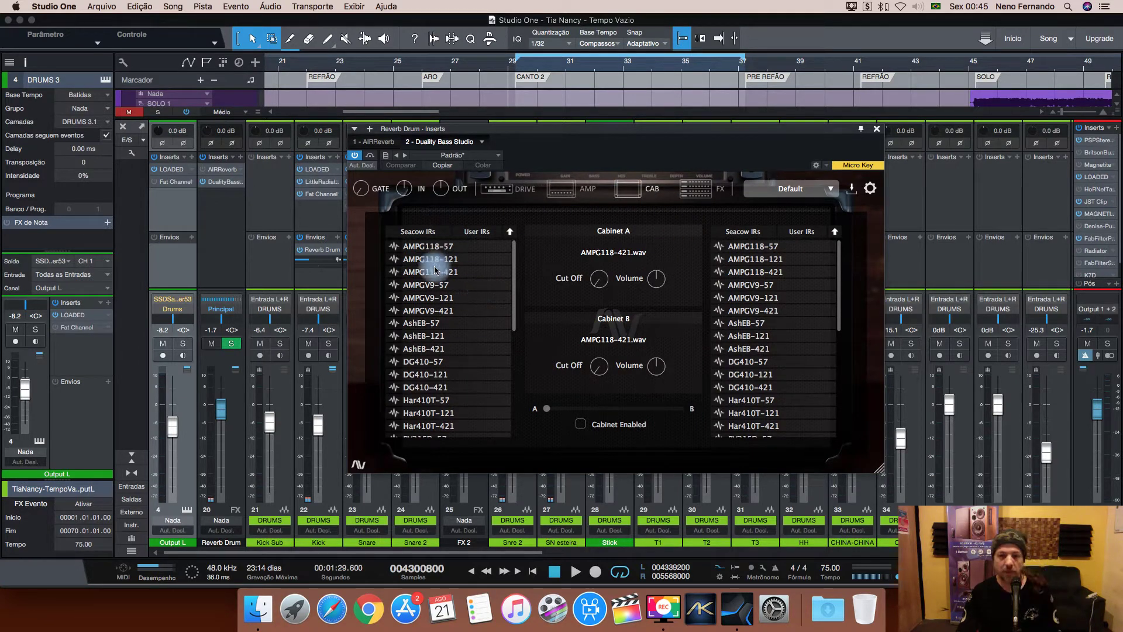
{"action": "scroll", "coordinate": [456, 345], "scroll_direction": "down", "scroll_amount": 5}
{"action": "scroll", "coordinate": [814, 382], "scroll_direction": "down", "scroll_amount": 5}
{"action": "scroll", "coordinate": [814, 382], "scroll_direction": "up", "scroll_amount": 5}
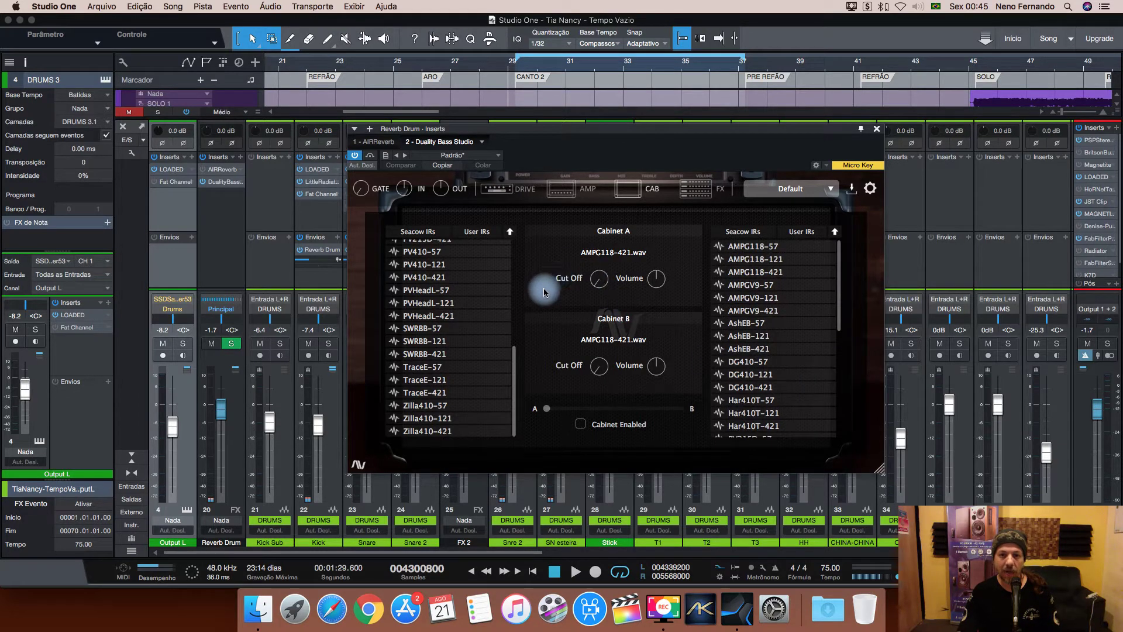
Review the plug-in's FX, Drive, Amp and Cab sections, finishing on the effects rack.
{"action": "left_click", "coordinate": [696, 195]}
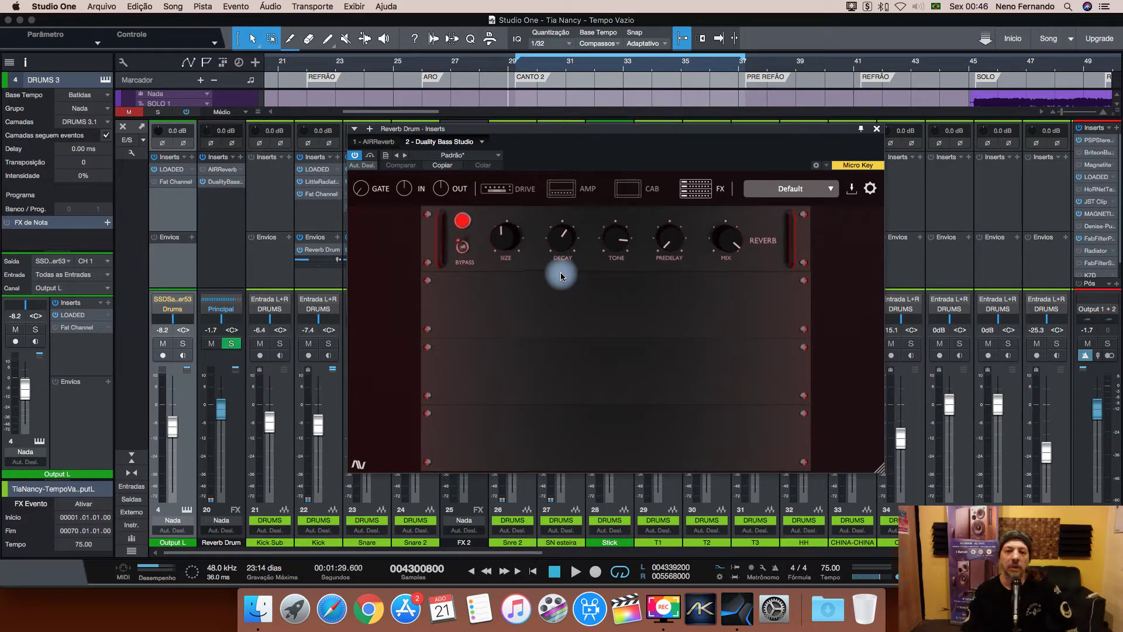
{"action": "left_click", "coordinate": [500, 188]}
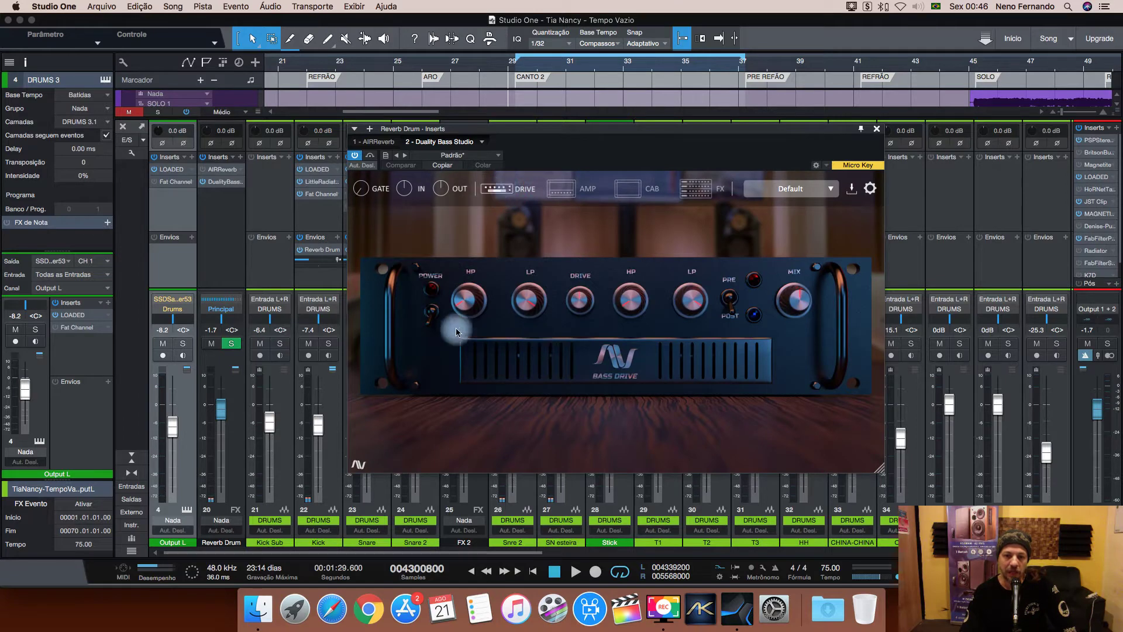
{"action": "left_click", "coordinate": [564, 188]}
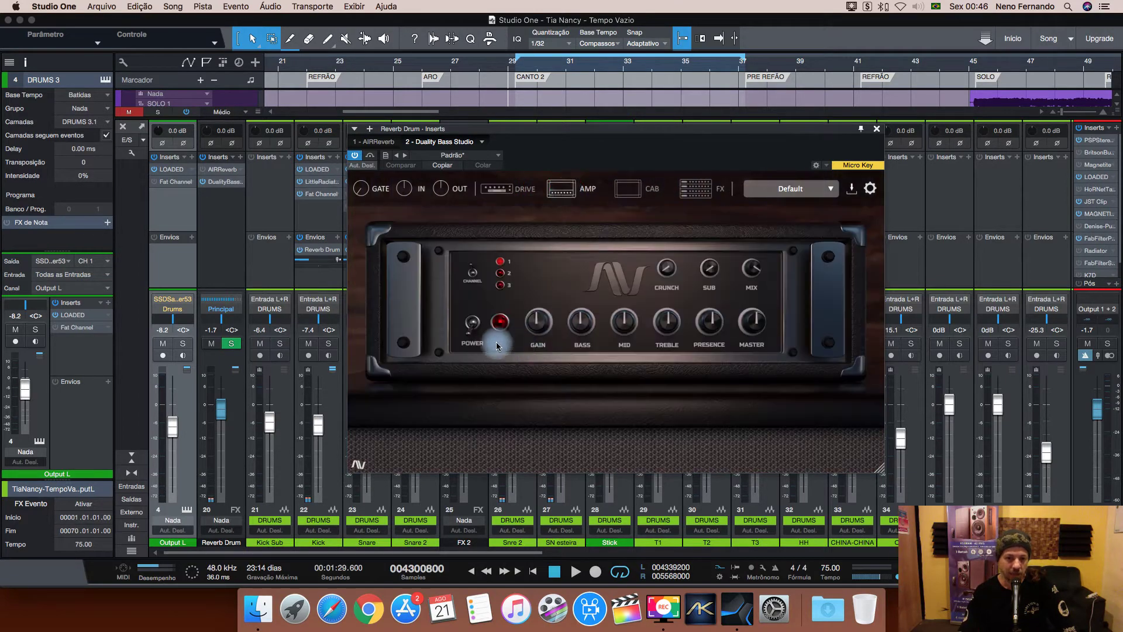
{"action": "left_click", "coordinate": [494, 188]}
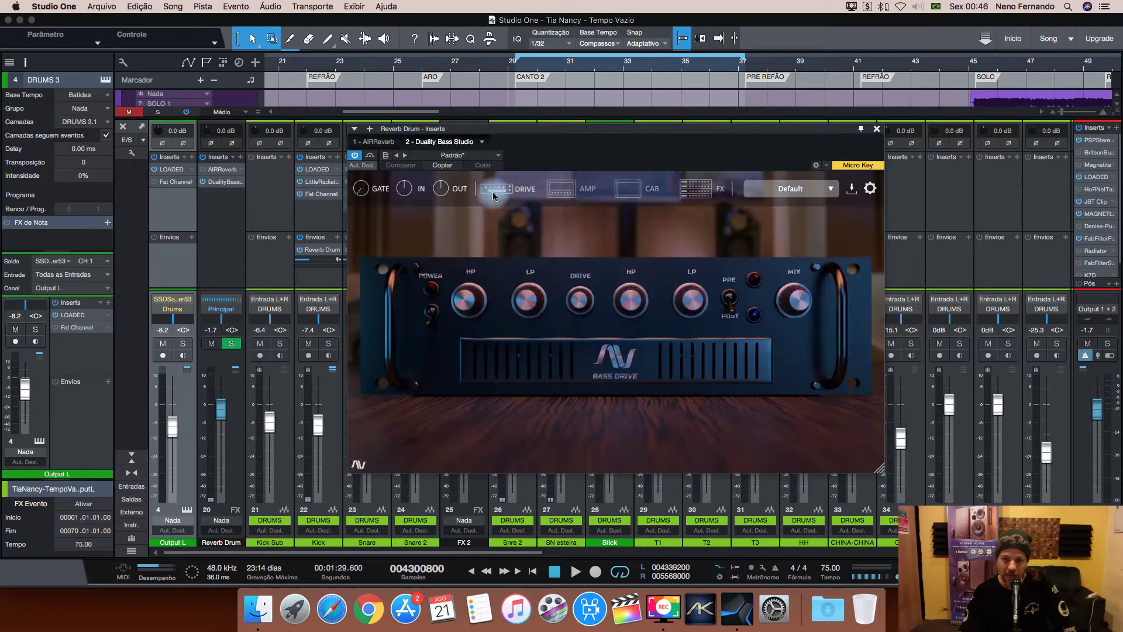
{"action": "left_click", "coordinate": [646, 192]}
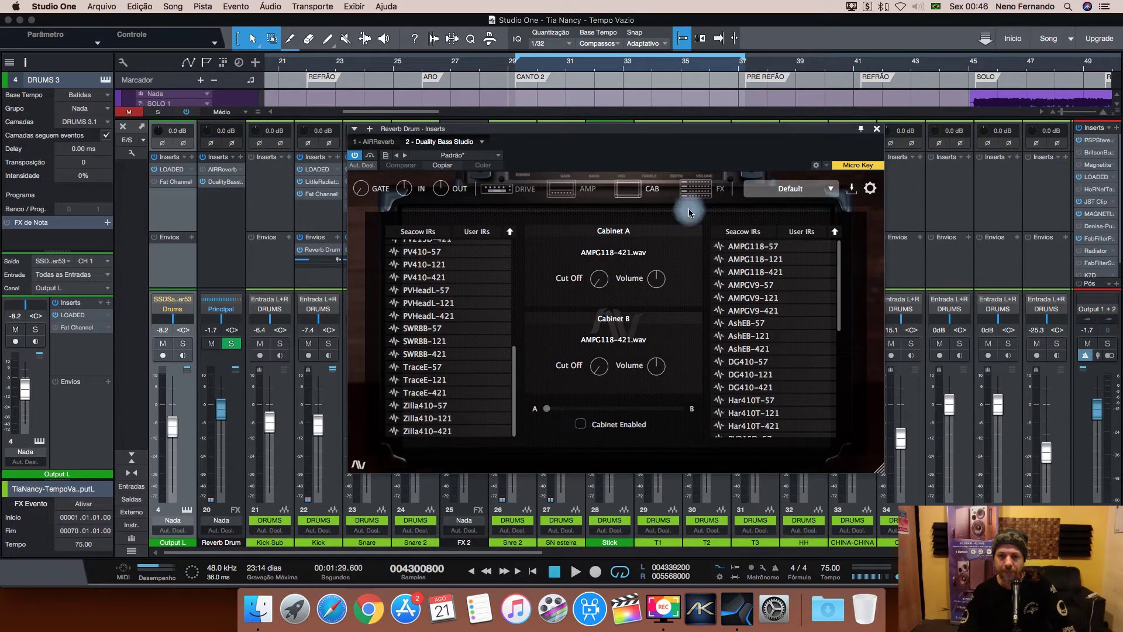
{"action": "left_click", "coordinate": [699, 193]}
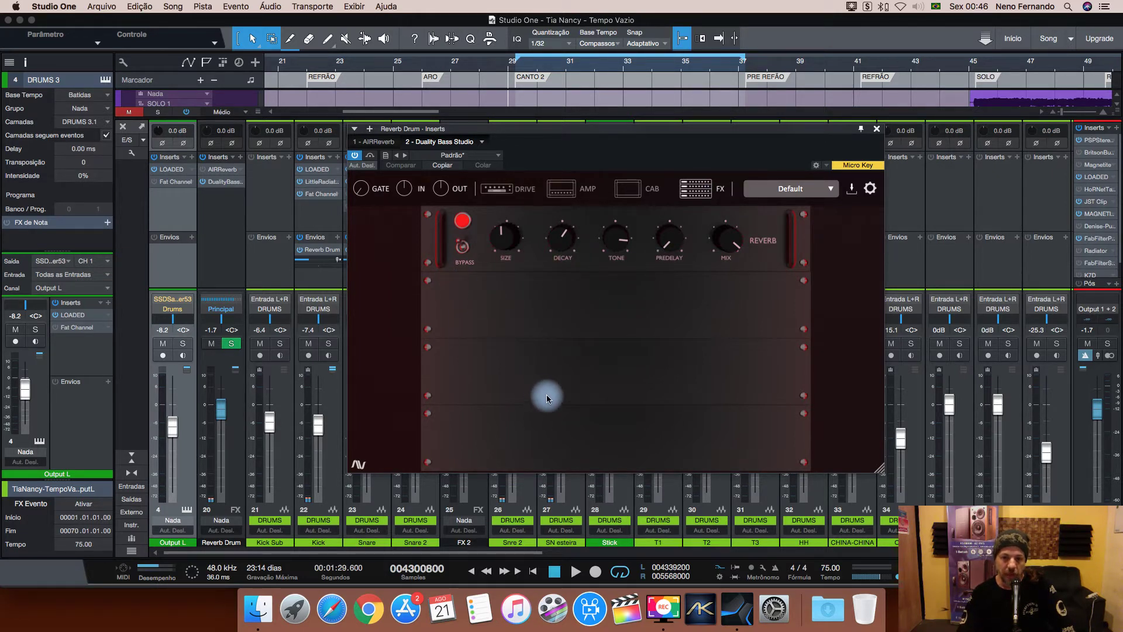
Examine the Rack Effects available for the empty slot below the reverb without choosing one.
{"action": "left_click", "coordinate": [555, 325]}
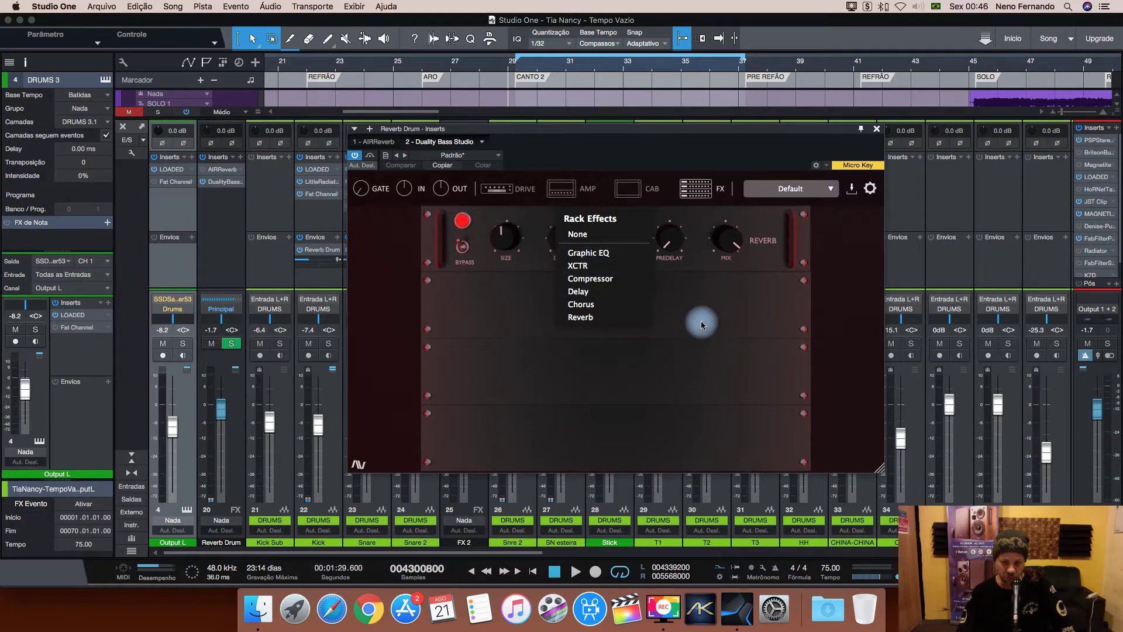
{"action": "left_click", "coordinate": [723, 328]}
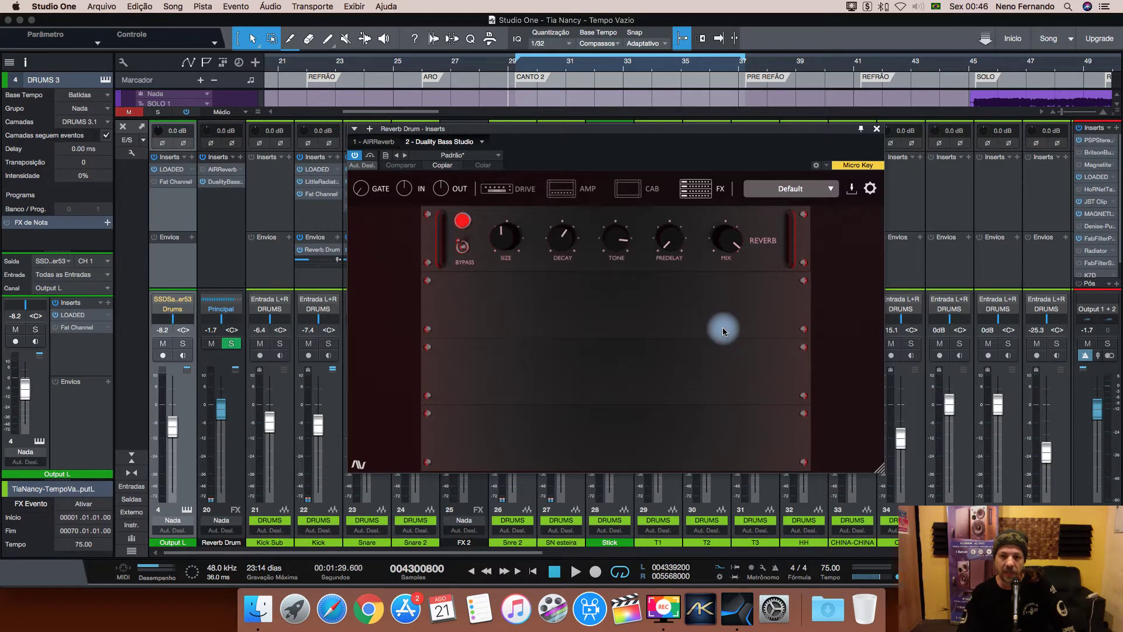
{"action": "left_click", "coordinate": [672, 316]}
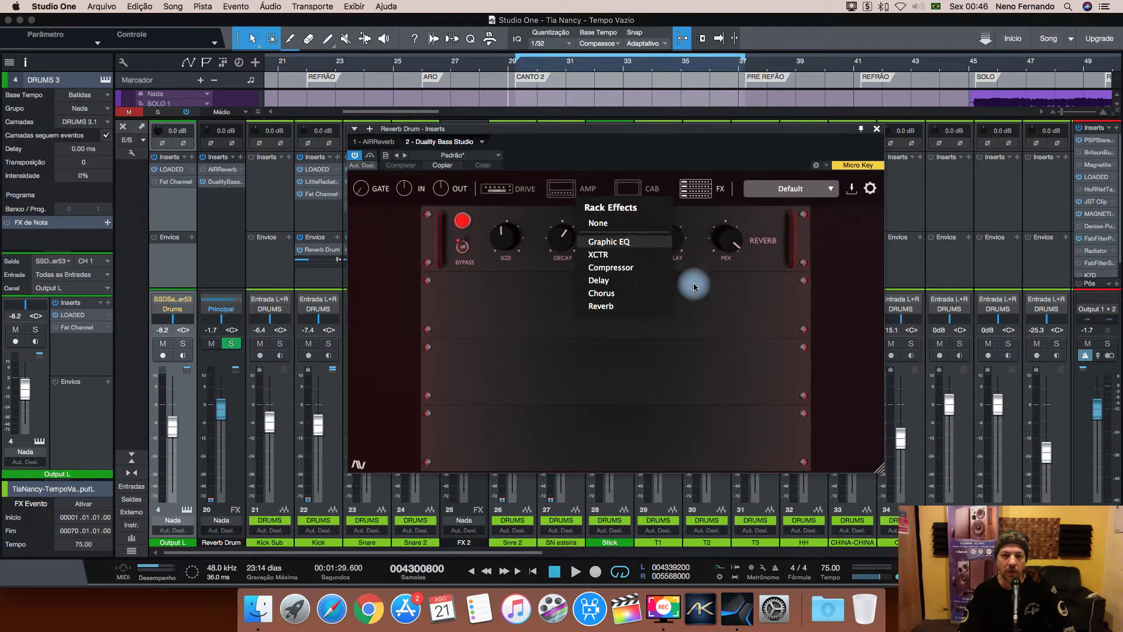
{"action": "left_click", "coordinate": [735, 317]}
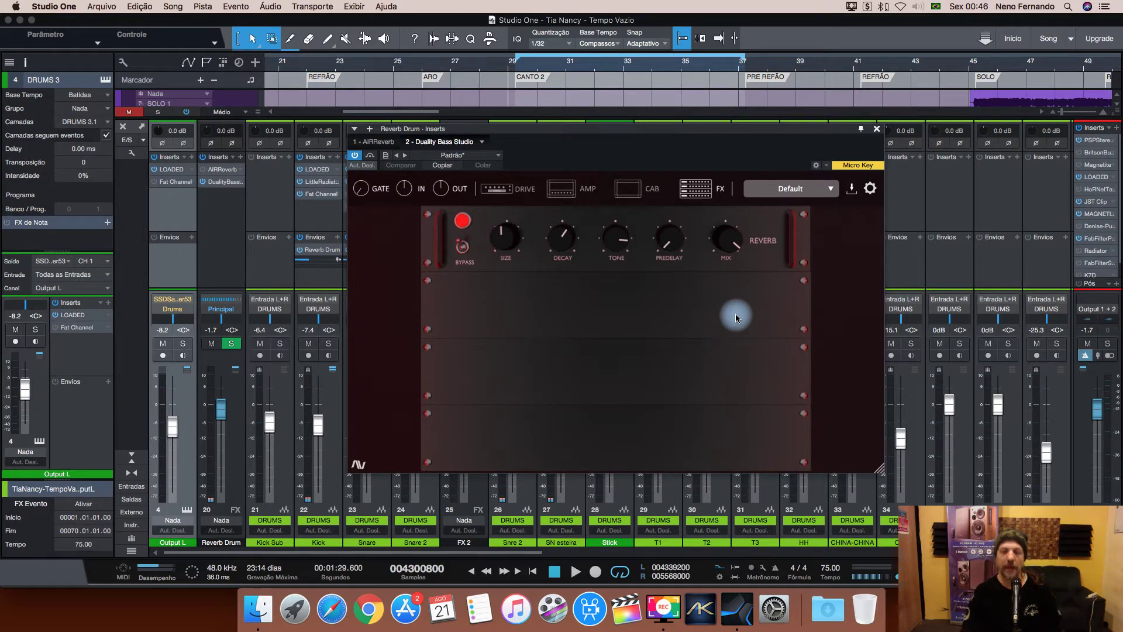
Move the plug-in window off the first drum channels and play the song with the drum group soloed.
{"action": "left_click_drag", "start_coordinate": [631, 133], "coordinate": [631, 141]}
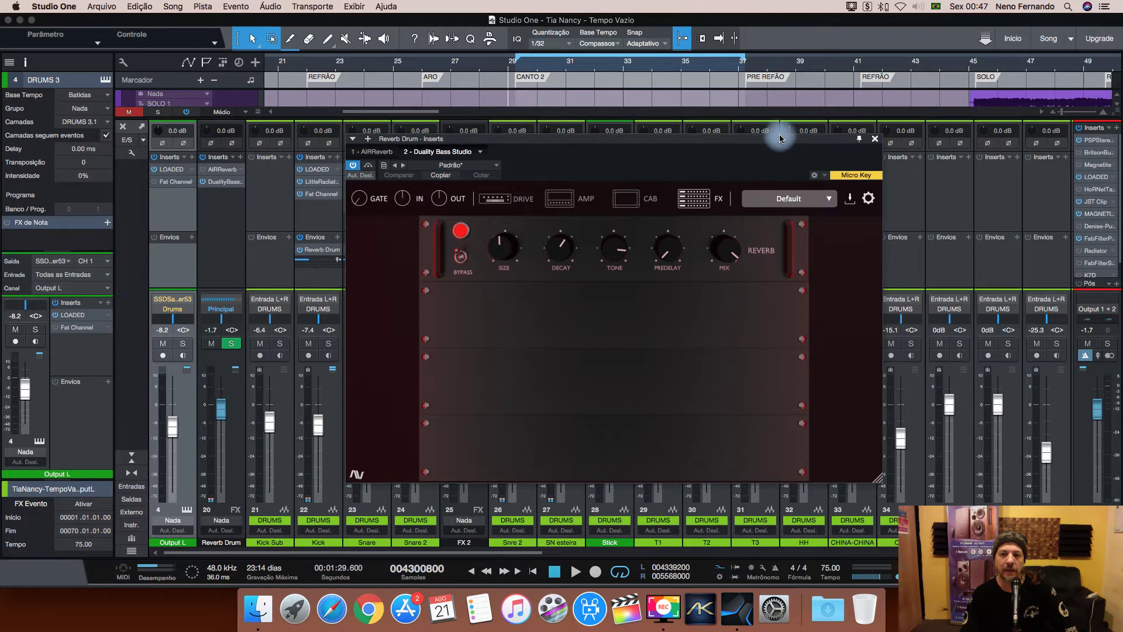
{"action": "left_click_drag", "start_coordinate": [779, 138], "coordinate": [883, 149]}
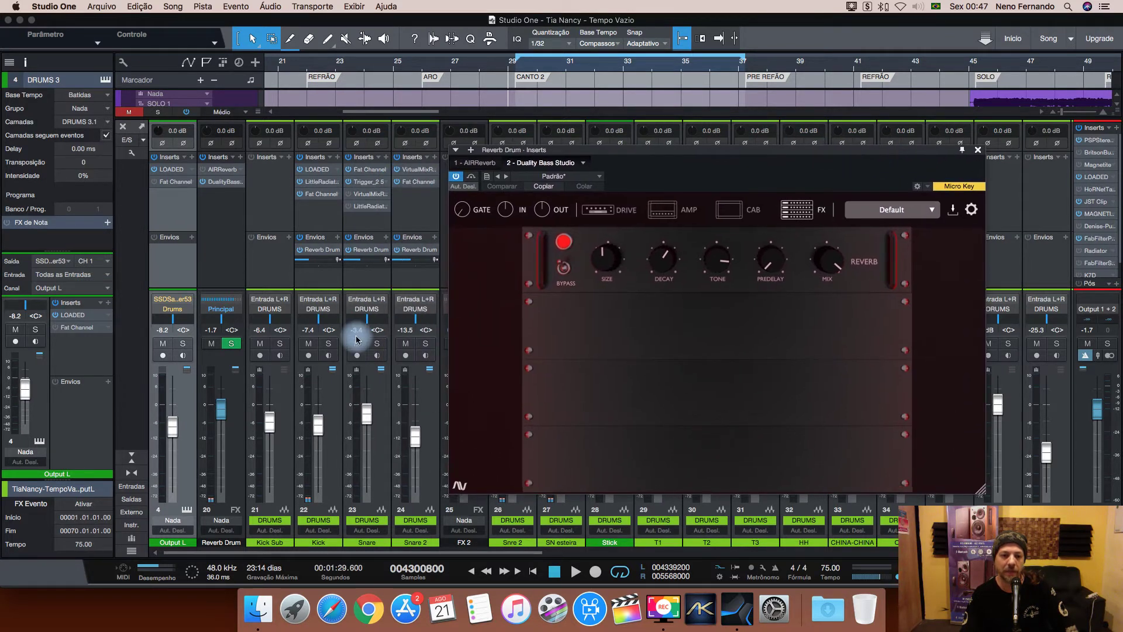
{"action": "left_click", "coordinate": [456, 176]}
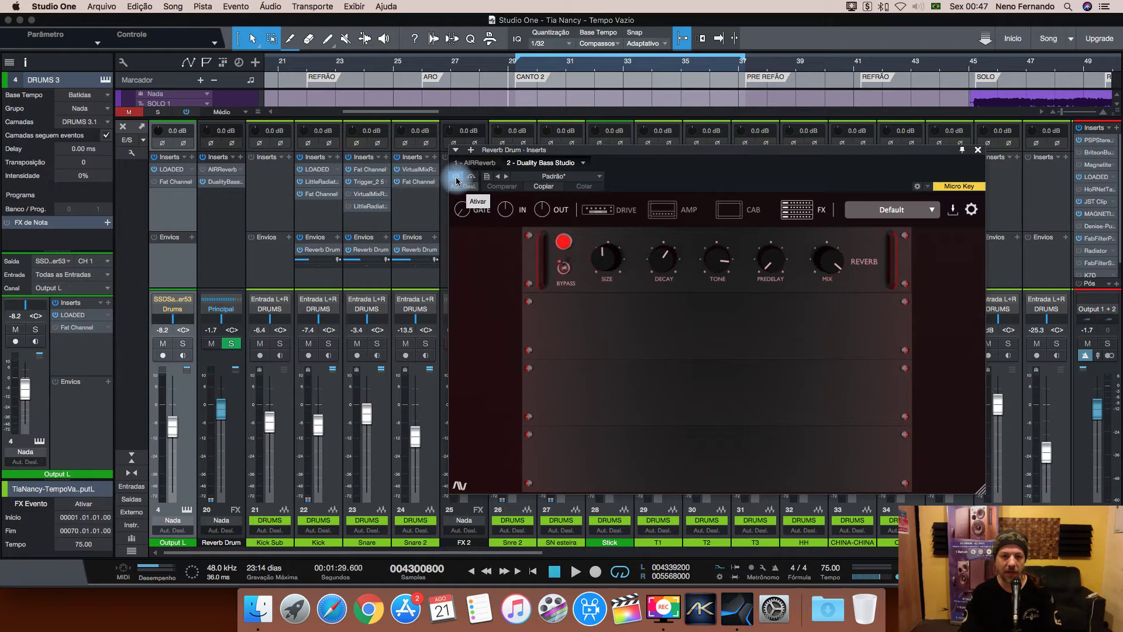
{"action": "left_click", "coordinate": [376, 344]}
{"action": "key", "text": "space"}
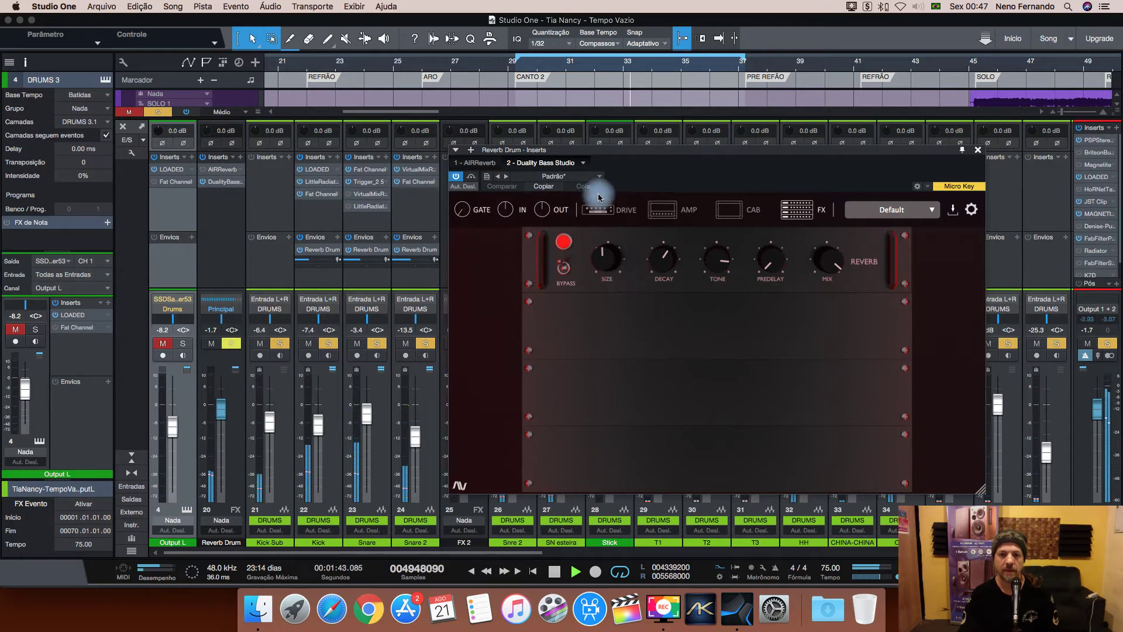
Lower the rack reverb's Size while listening to the drums, and stop playback.
{"action": "left_click", "coordinate": [607, 262]}
{"action": "left_click_drag", "start_coordinate": [606, 261], "coordinate": [606, 244]}
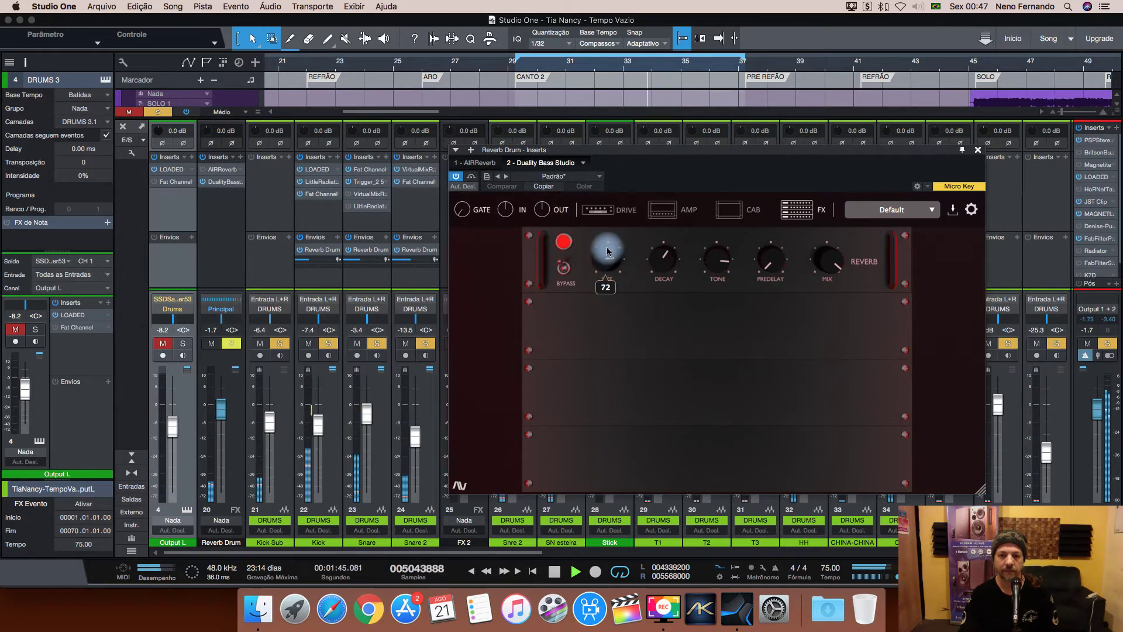
{"action": "left_click", "coordinate": [609, 256]}
{"action": "left_click_drag", "start_coordinate": [608, 253], "coordinate": [652, 312]}
{"action": "key", "text": "space"}
{"action": "left_click_drag", "start_coordinate": [739, 251], "coordinate": [752, 379]}
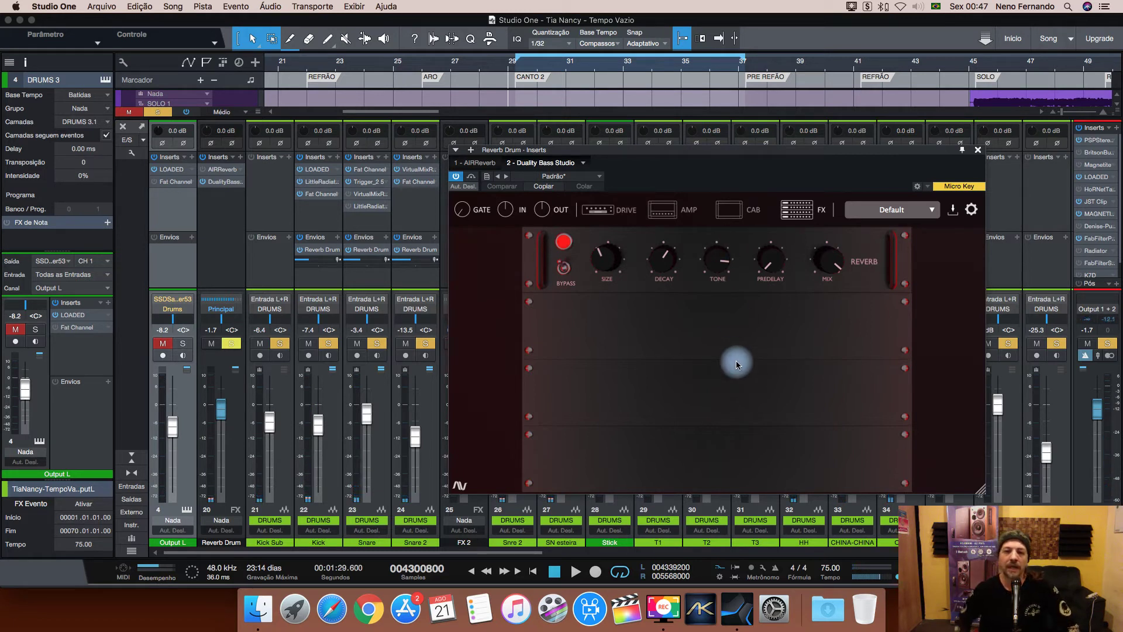
{"action": "left_click_drag", "start_coordinate": [624, 281], "coordinate": [610, 260]}
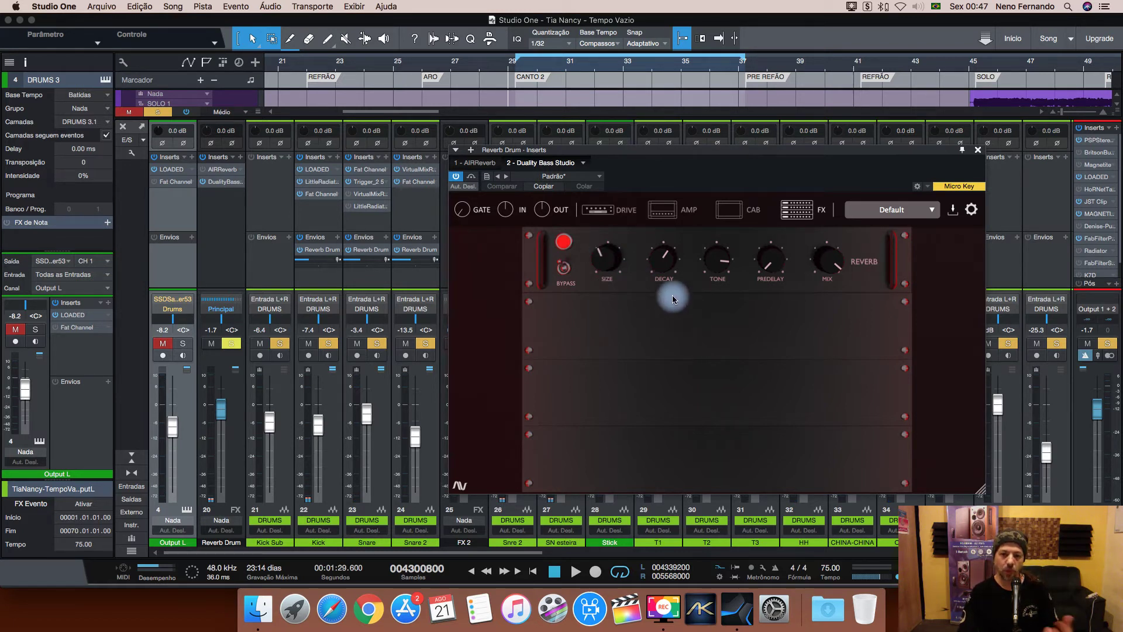
Check the rack reverb's Decay and raise its Tone slightly.
{"action": "left_click_drag", "start_coordinate": [605, 267], "coordinate": [668, 268]}
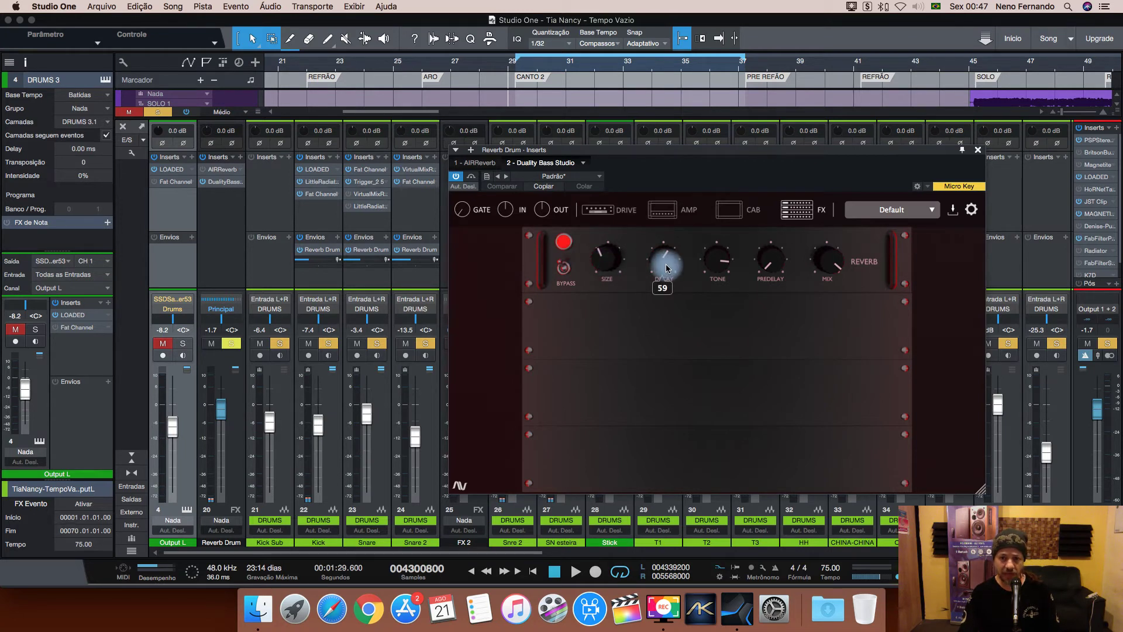
{"action": "mouse_move", "coordinate": [714, 261]}
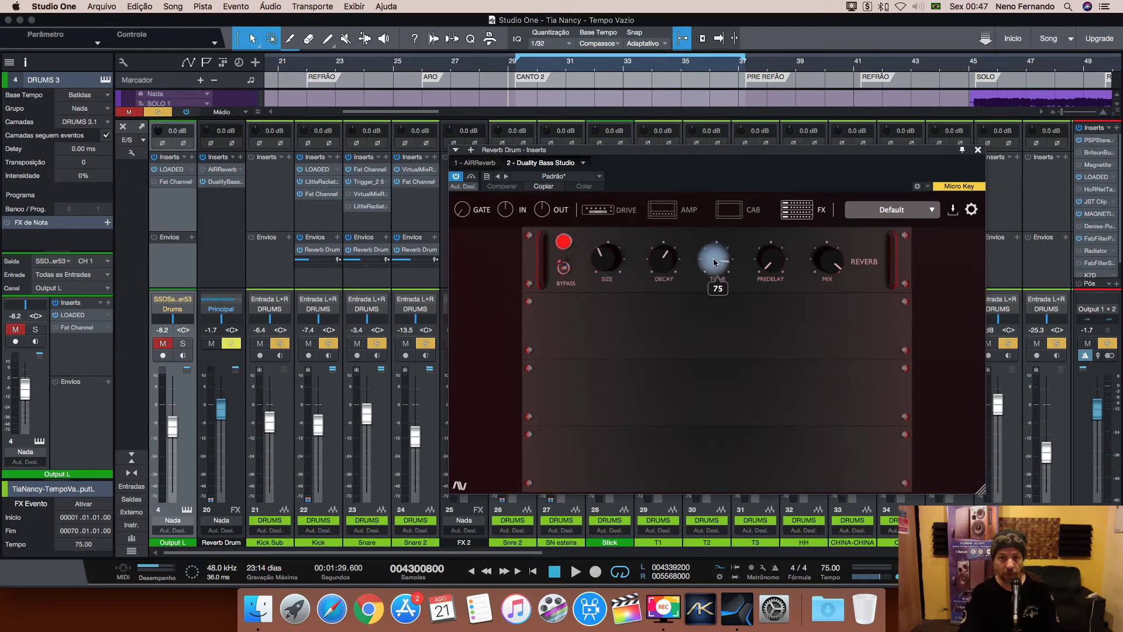
{"action": "left_click_drag", "start_coordinate": [713, 262], "coordinate": [717, 206]}
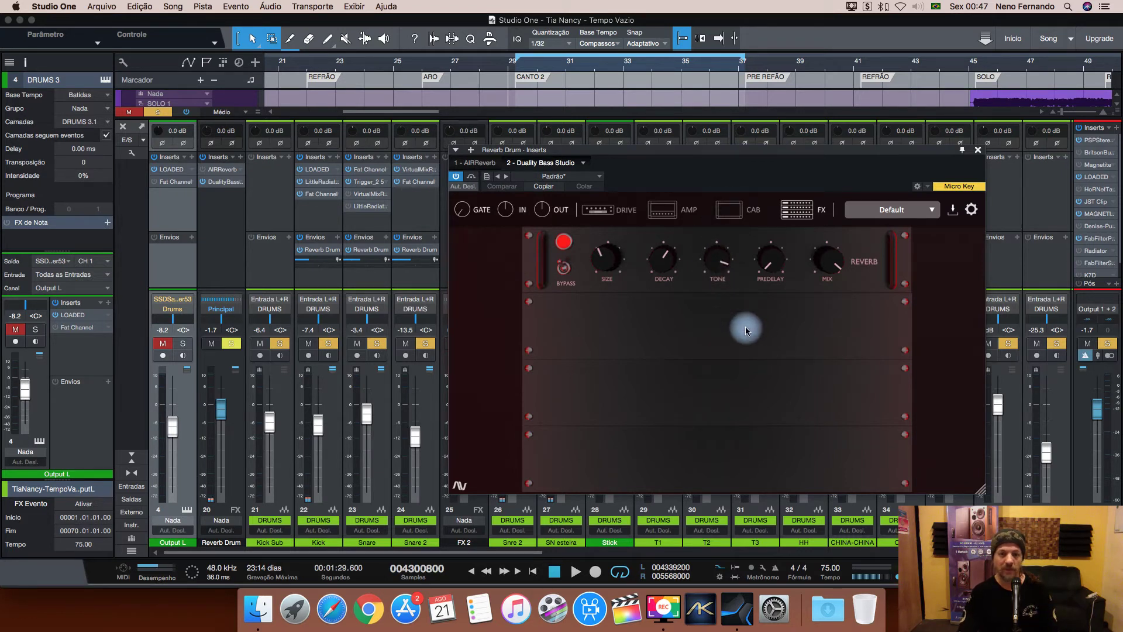
{"action": "scroll", "coordinate": [721, 264], "scroll_direction": "down", "scroll_amount": 5}
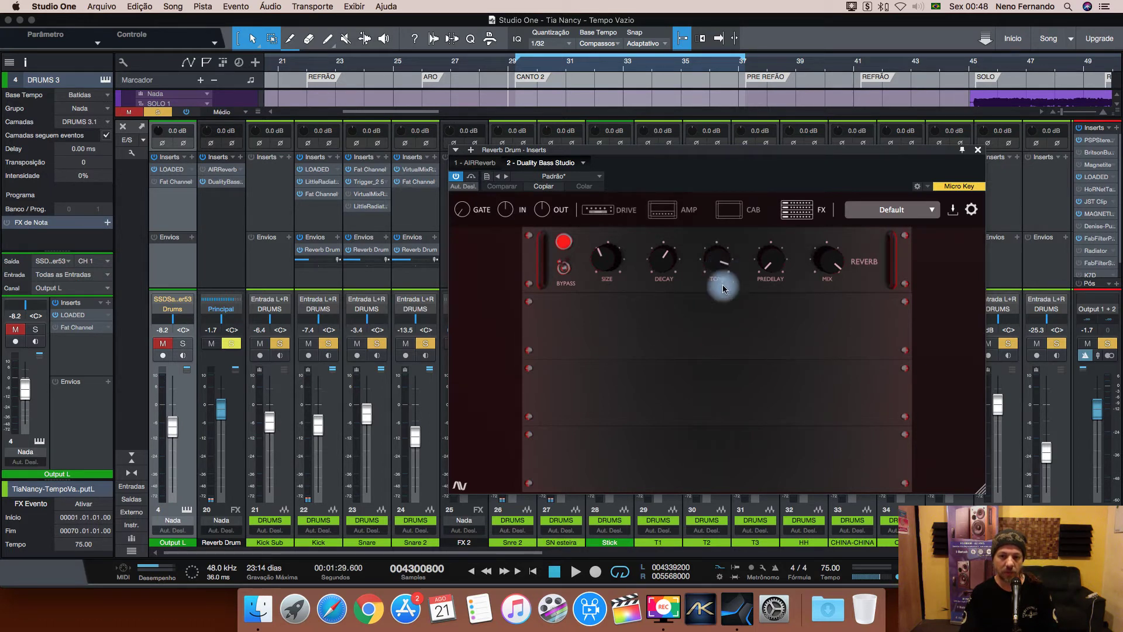
Check the rack reverb's Predelay and Mix values and the reverb sends on the drum channels.
{"action": "mouse_move", "coordinate": [769, 258]}
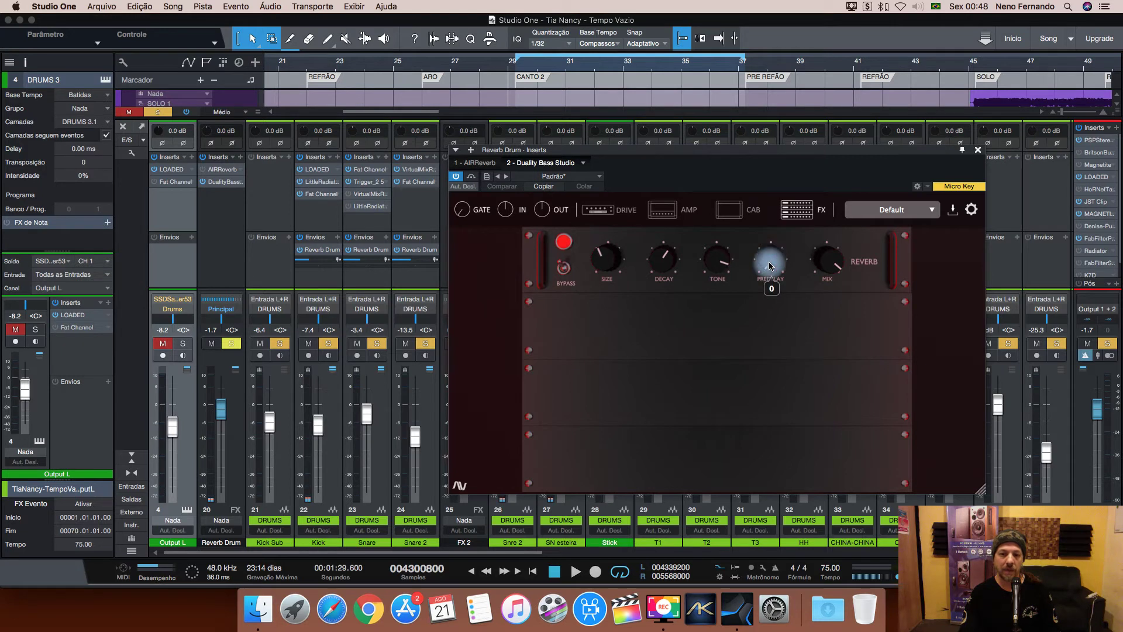
{"action": "mouse_move", "coordinate": [821, 263]}
{"action": "mouse_move", "coordinate": [822, 263]}
{"action": "left_mouse_down"}
{"action": "mouse_move", "coordinate": [821, 208]}
{"action": "mouse_move", "coordinate": [822, 263]}
{"action": "left_mouse_up"}
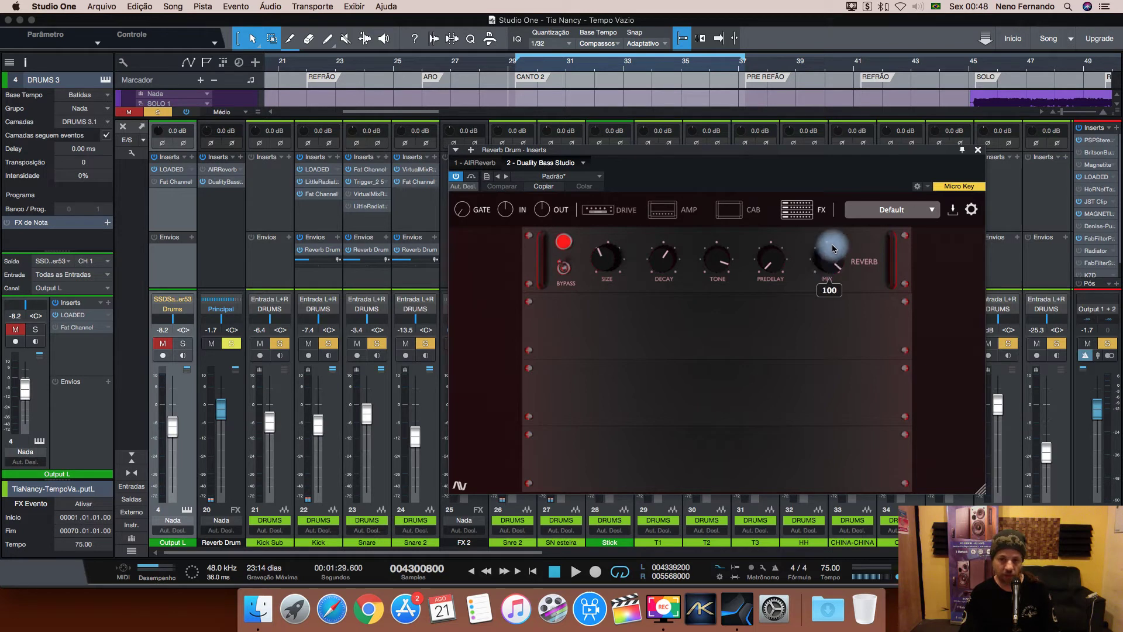
{"action": "left_click_drag", "start_coordinate": [312, 262], "coordinate": [395, 314]}
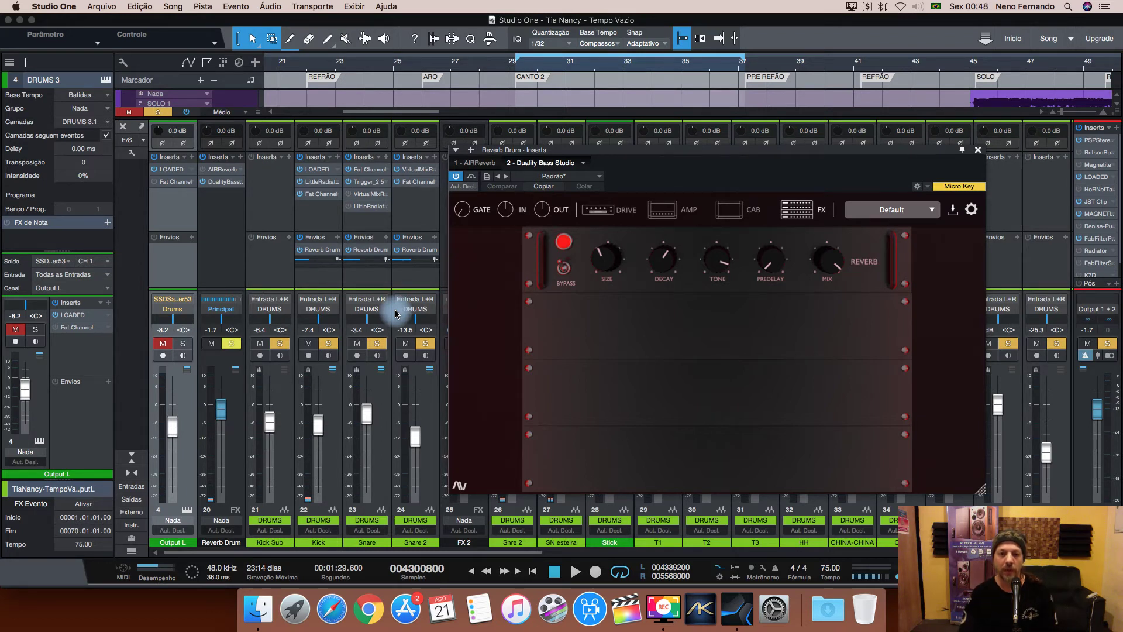
Go through the Drive, Amp, Cab and FX sections once more and return to the reverb rack.
{"action": "left_click", "coordinate": [594, 196]}
{"action": "left_click", "coordinate": [665, 202]}
{"action": "left_click", "coordinate": [722, 198]}
{"action": "left_click", "coordinate": [793, 196]}
{"action": "left_click", "coordinate": [716, 200]}
{"action": "left_click", "coordinate": [658, 198]}
{"action": "left_click", "coordinate": [609, 202]}
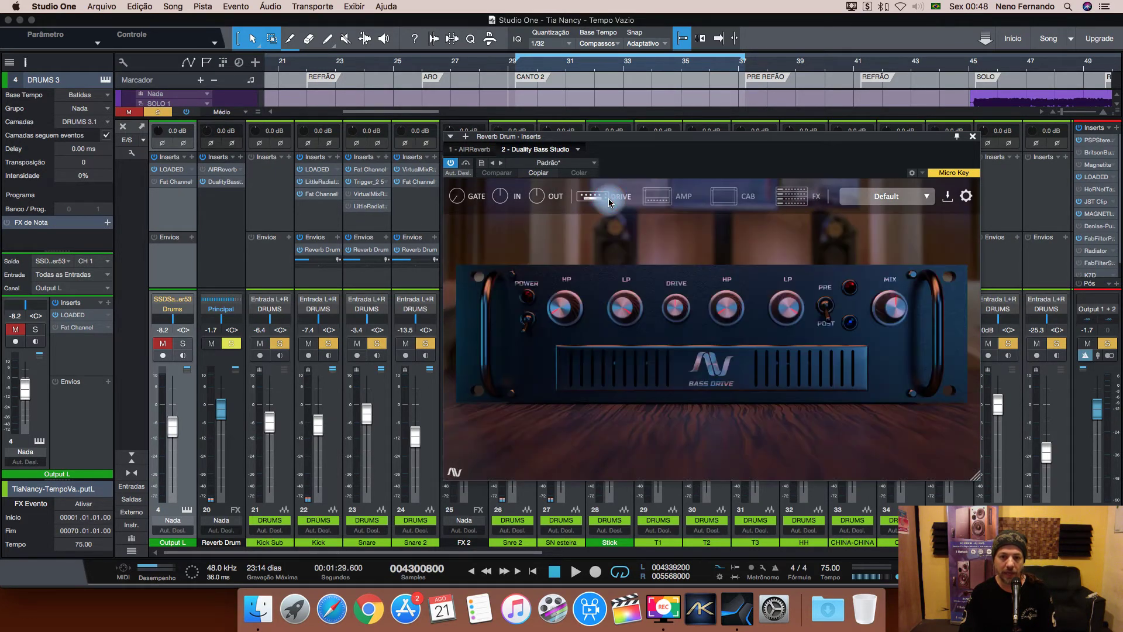
{"action": "left_click", "coordinate": [784, 197]}
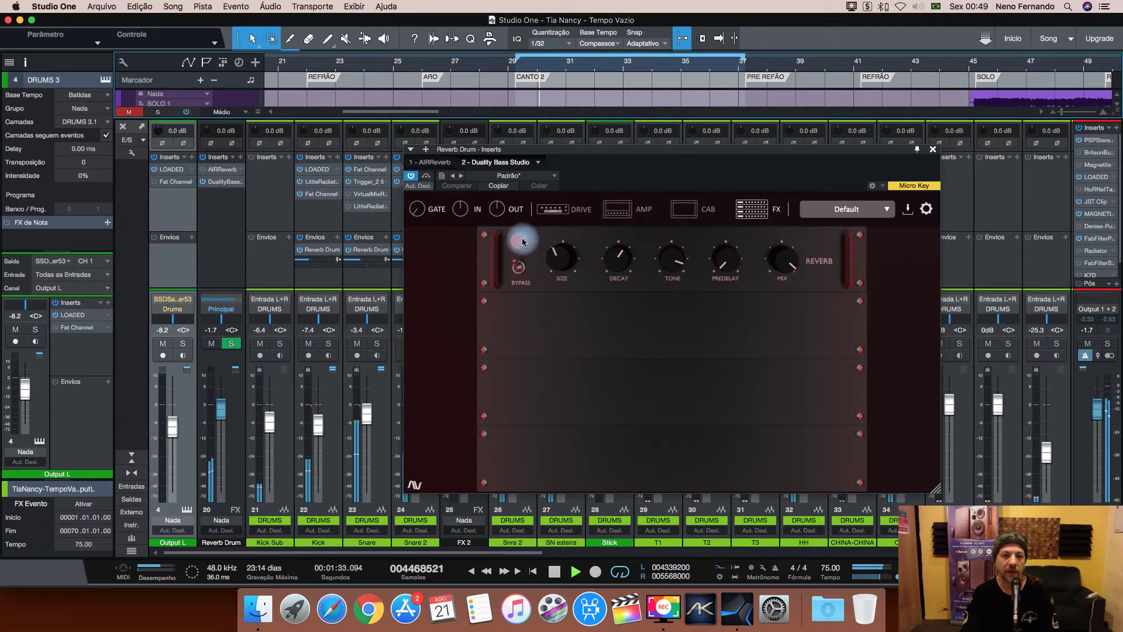
Compare the drum reverb with Duality Bass Studio switched off and on during playback, and stop the song.
{"action": "left_click", "coordinate": [412, 176]}
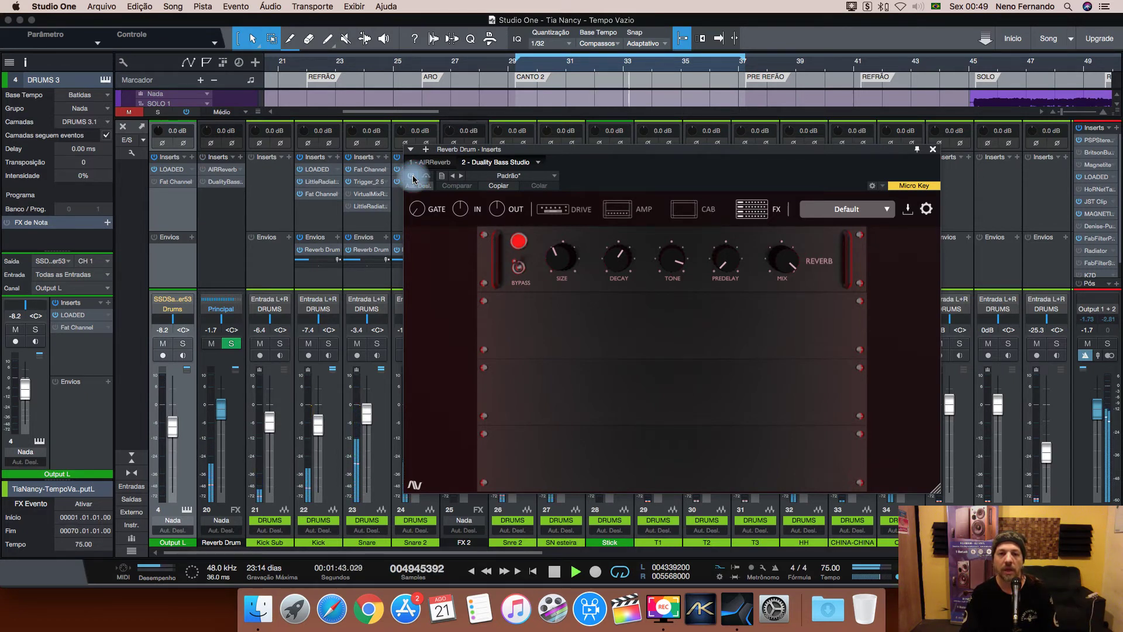
{"action": "mouse_move", "coordinate": [783, 265]}
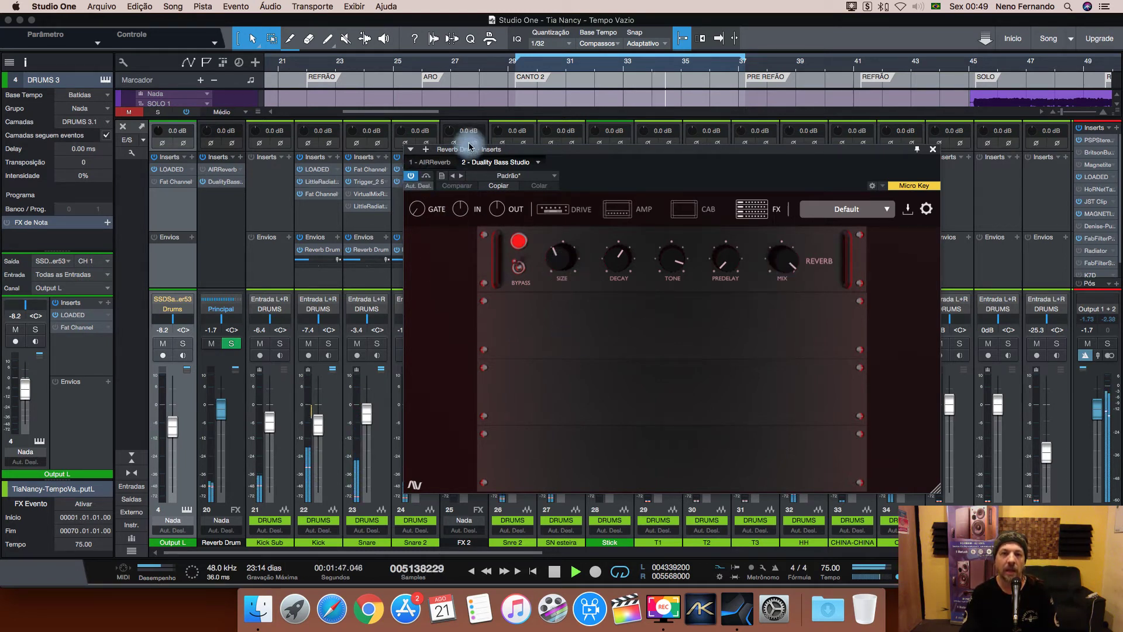
{"action": "key", "text": "space"}
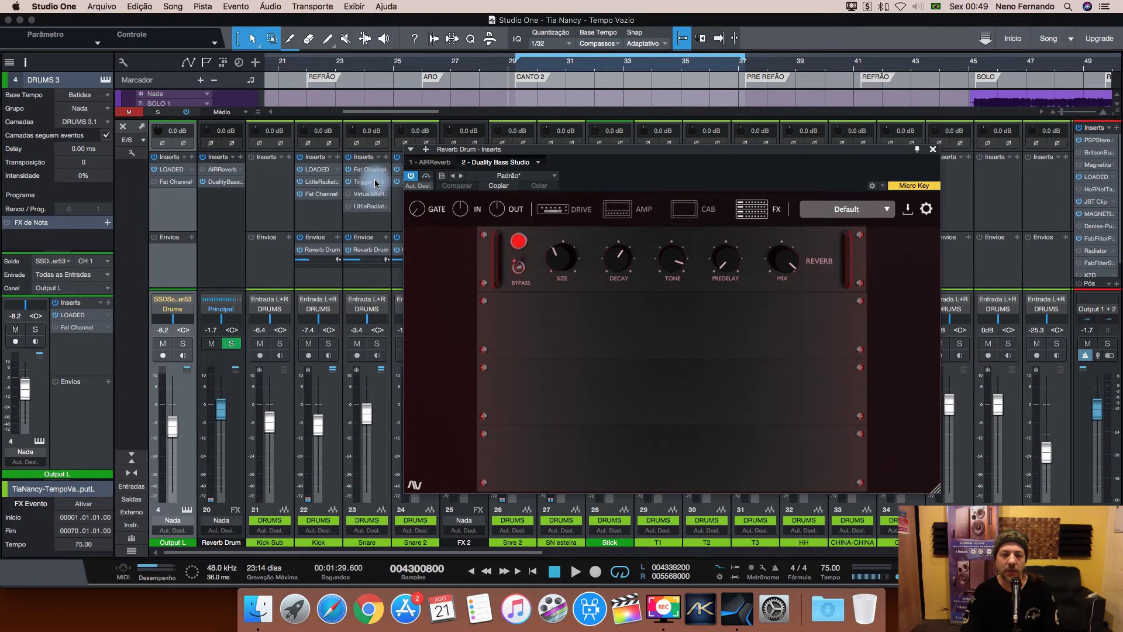
Move the plug-in window clear of the Snare 2 channel and raise the rack reverb's Decay to 100 during playback.
{"action": "left_click_drag", "start_coordinate": [558, 150], "coordinate": [573, 146]}
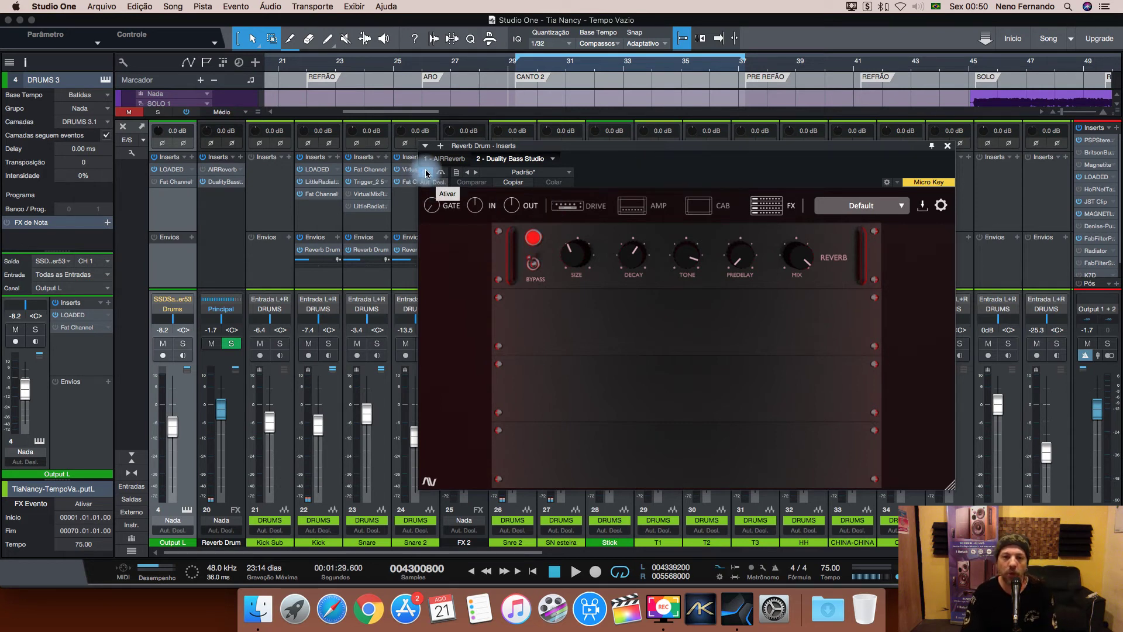
{"action": "key", "text": "space"}
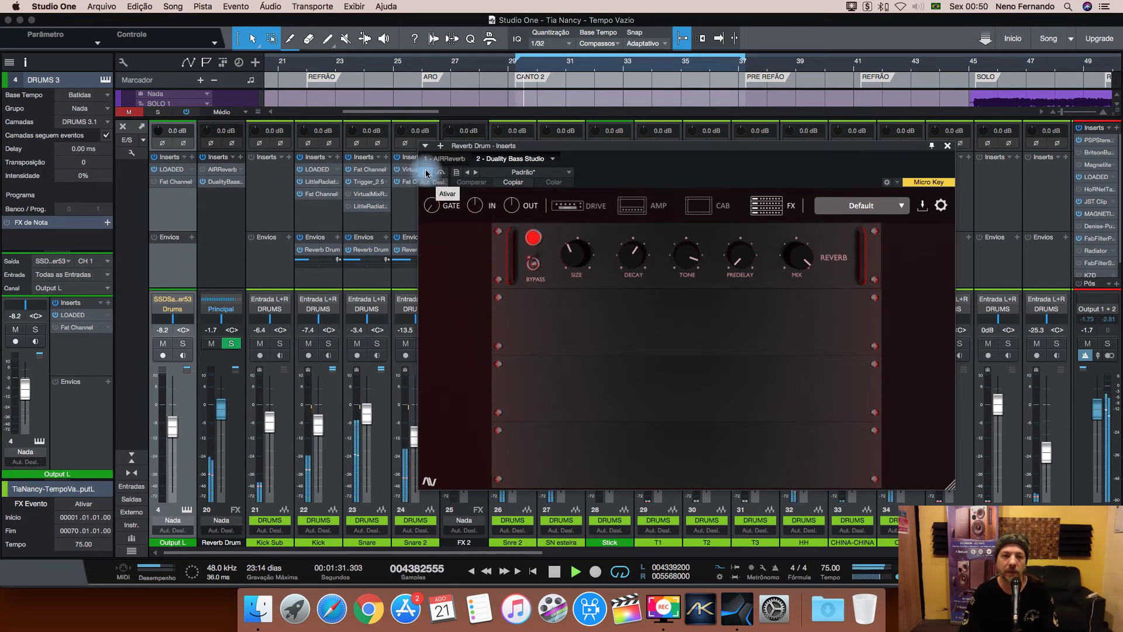
{"action": "left_click_drag", "start_coordinate": [622, 144], "coordinate": [665, 160]}
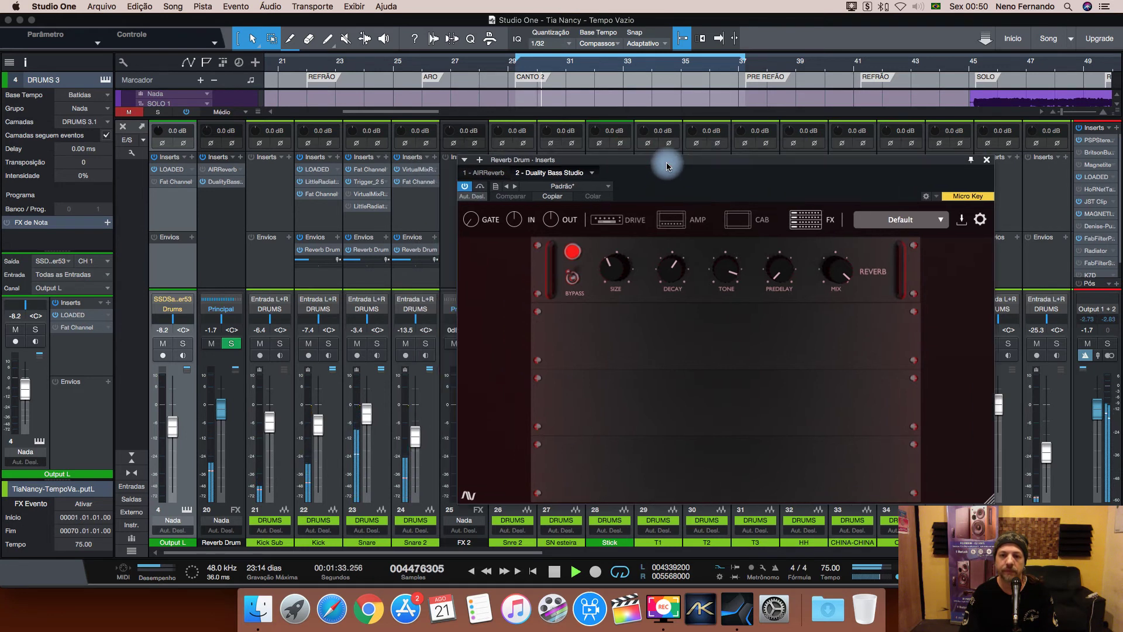
{"action": "mouse_move", "coordinate": [637, 280]}
{"action": "mouse_move", "coordinate": [672, 272]}
{"action": "left_mouse_down"}
{"action": "mouse_move", "coordinate": [680, 234]}
{"action": "mouse_move", "coordinate": [680, 266]}
{"action": "left_mouse_up"}
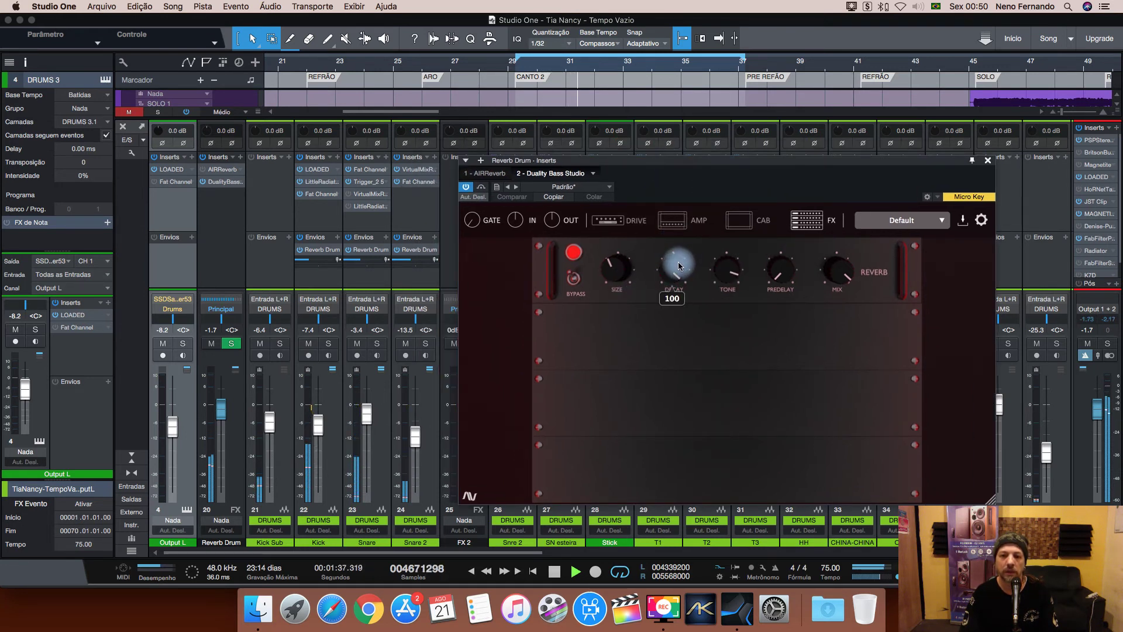
Reduce the rack reverb's Decay and Tone, and return from the Amp section to the FX rack.
{"action": "left_click_drag", "start_coordinate": [678, 266], "coordinate": [731, 231]}
{"action": "left_click_drag", "start_coordinate": [746, 277], "coordinate": [727, 263]}
{"action": "left_click", "coordinate": [406, 325]}
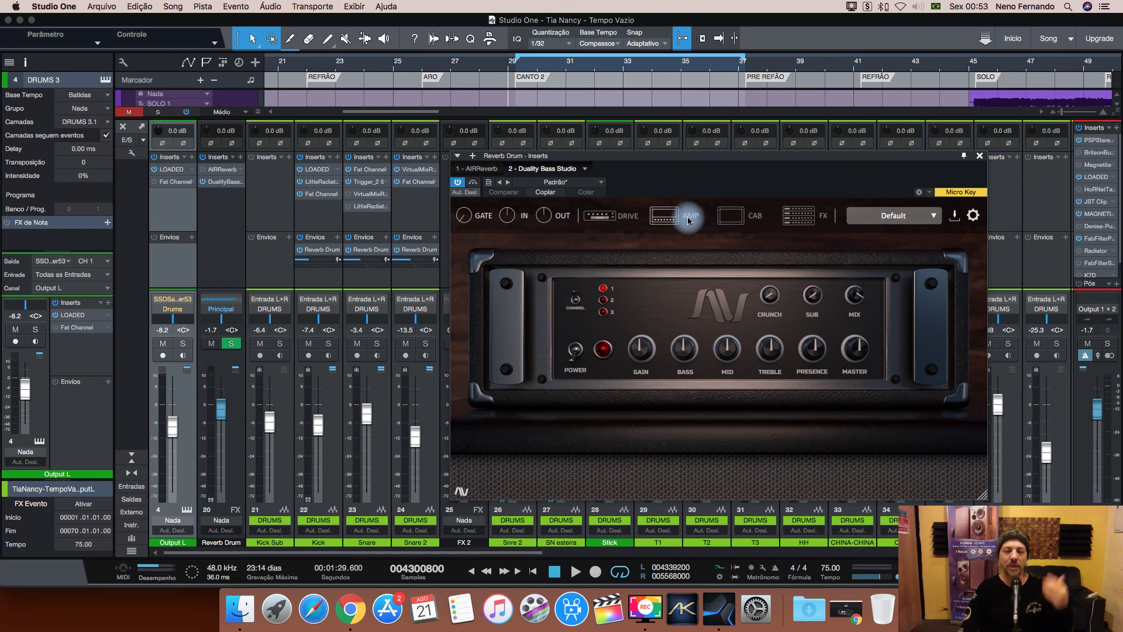
{"action": "left_click", "coordinate": [801, 217]}
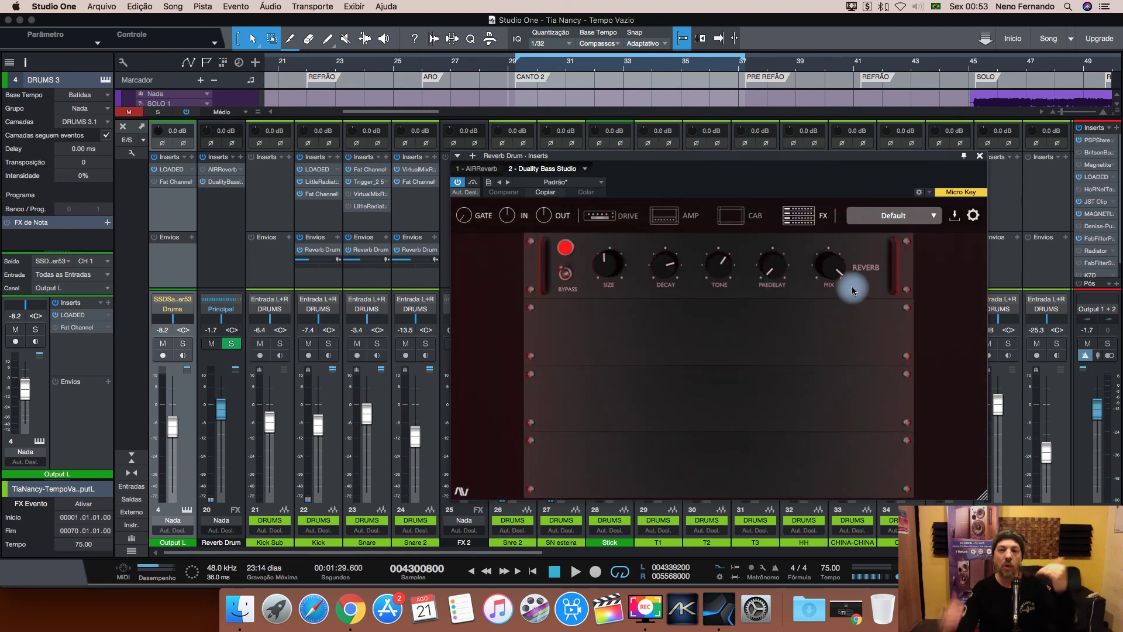